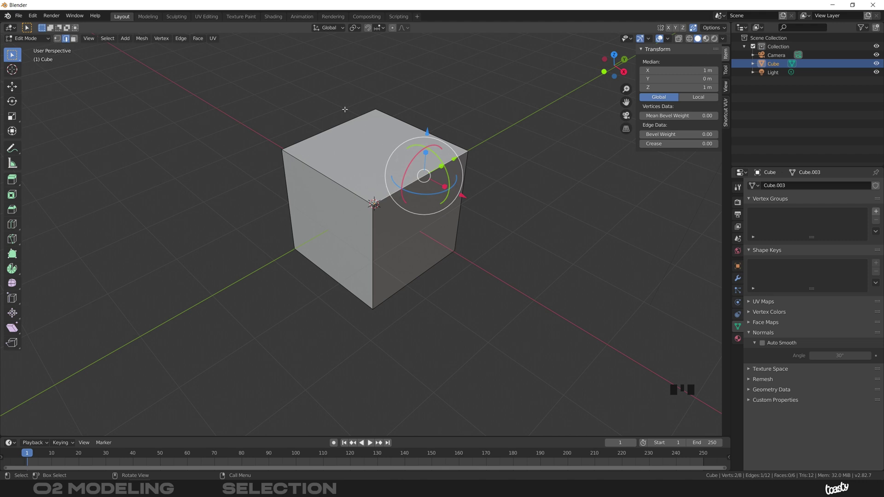
# - Select the entire cube mesh and clear the selection again
pyautogui.click(108, 38)
pyautogui.press('a')
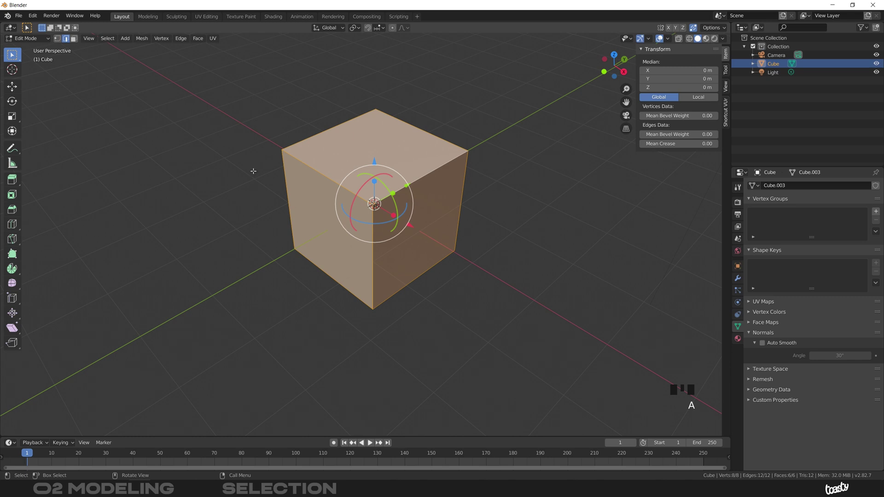
pyautogui.hotkey('alt', 'a')
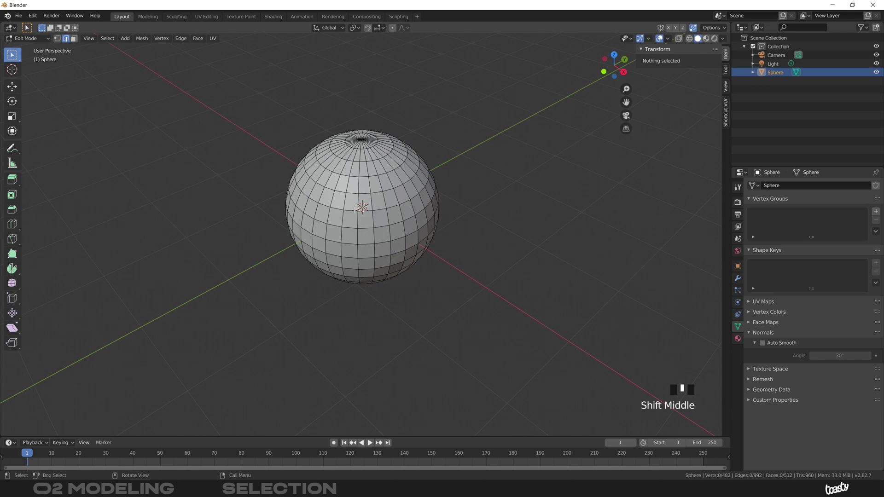
# - Build a selection of several separate edges on the front of the sphere
pyautogui.click(392, 202)
pyautogui.keyDown('shift'); pyautogui.click(394, 212); pyautogui.keyUp('shift')
pyautogui.keyDown('shift'); pyautogui.click(334, 207); pyautogui.keyUp('shift')
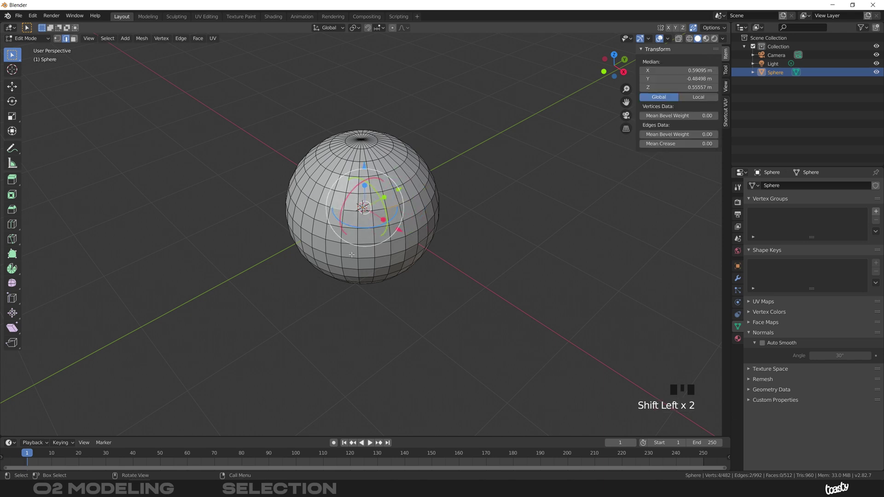
# - In face selection mode, add separate faces around the sphere to one selection, and deselect everything
pyautogui.press('3')
pyautogui.click(350, 220)
pyautogui.keyDown('shift'); pyautogui.click(408, 211); pyautogui.keyUp('shift')
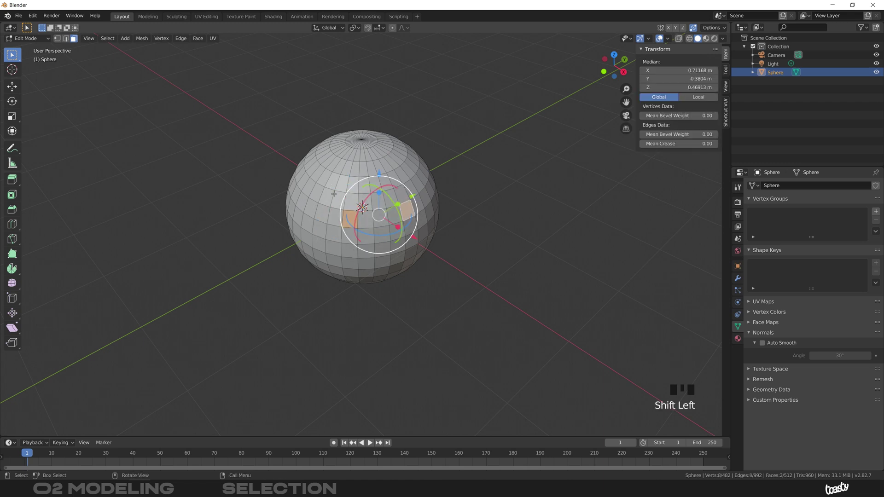
pyautogui.keyDown('ctrl'); pyautogui.moveTo(357, 171); pyautogui.dragTo(287, 198, button='middle'); pyautogui.keyUp('ctrl')
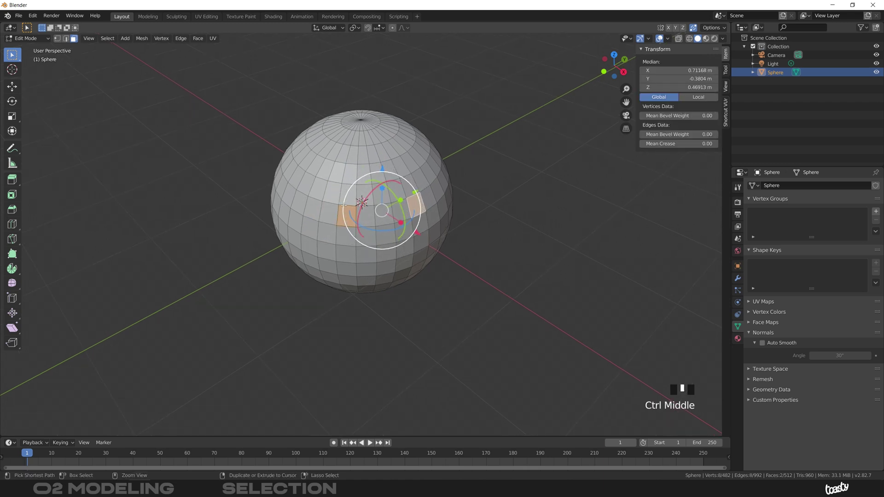
pyautogui.keyDown('shift'); pyautogui.click(288, 199); pyautogui.keyUp('shift')
pyautogui.hotkey('alt', 'a')
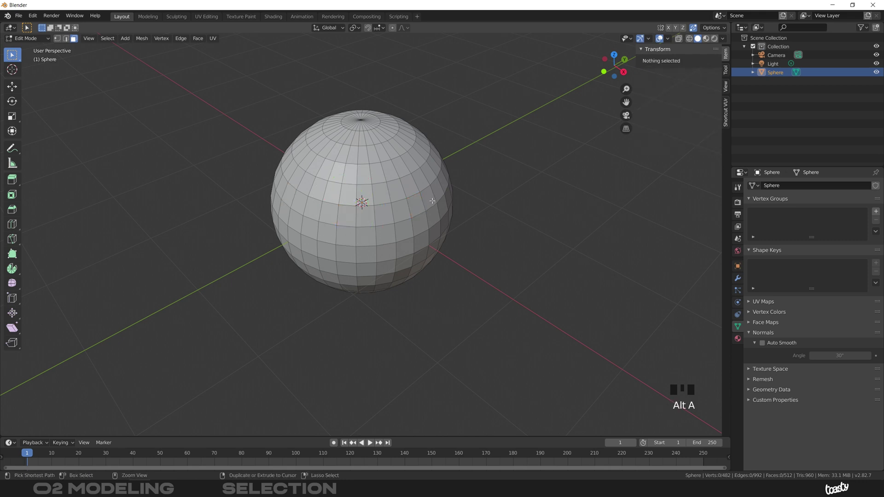
# - Select the shortest path of faces over the sphere's pole between two faces on opposite sides, and clear the selection
pyautogui.keyDown('ctrl'); pyautogui.click(431, 199); pyautogui.keyUp('ctrl')
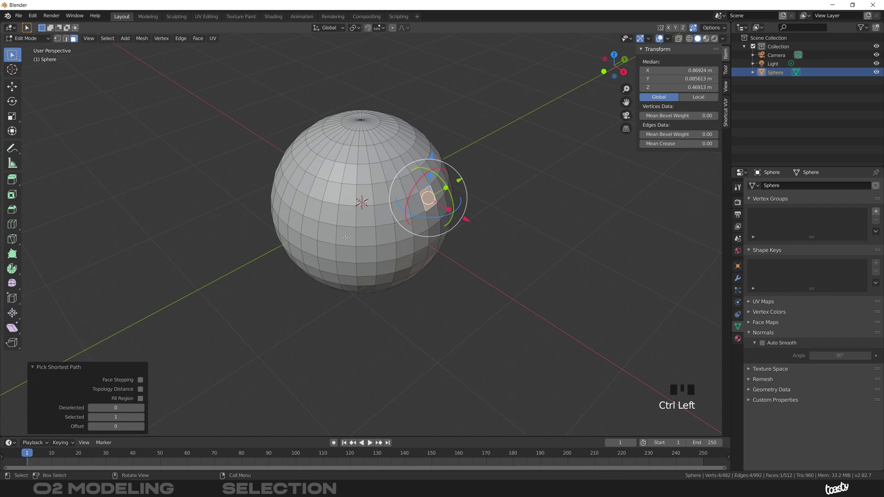
pyautogui.moveTo(364, 156); pyautogui.dragTo(295, 212, button='middle')
pyautogui.keyDown('ctrl'); pyautogui.click(261, 227); pyautogui.keyUp('ctrl')
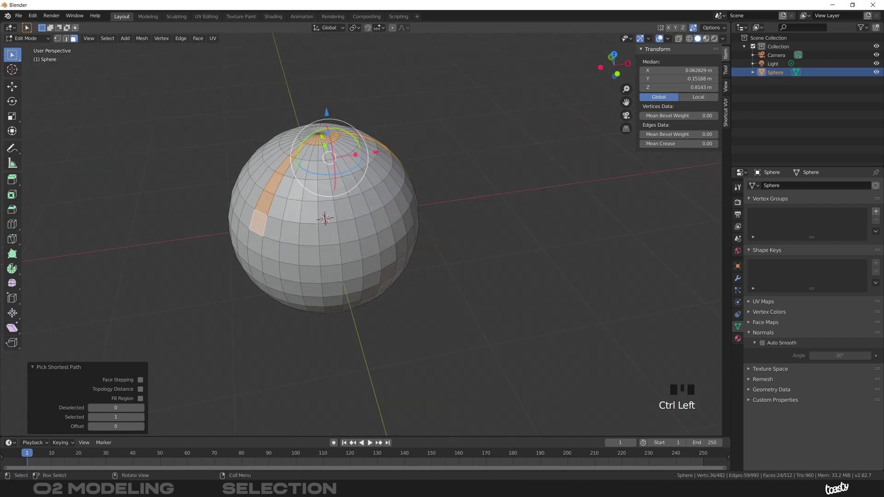
pyautogui.moveTo(398, 169); pyautogui.dragTo(339, 134, button='middle')
pyautogui.moveTo(420, 182); pyautogui.dragTo(444, 173, button='middle')
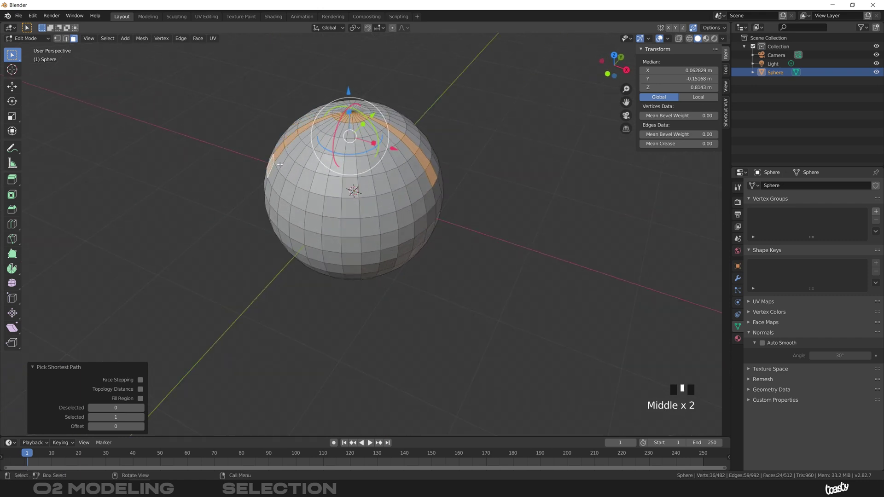
pyautogui.moveTo(369, 198); pyautogui.dragTo(361, 187, button='middle')
pyautogui.hotkey('alt', 'a')
# - In edge selection mode, select different horizontal edge loops of the sphere one at a time
pyautogui.press('2')
pyautogui.keyDown('alt'); pyautogui.click(352, 182); pyautogui.keyUp('alt')
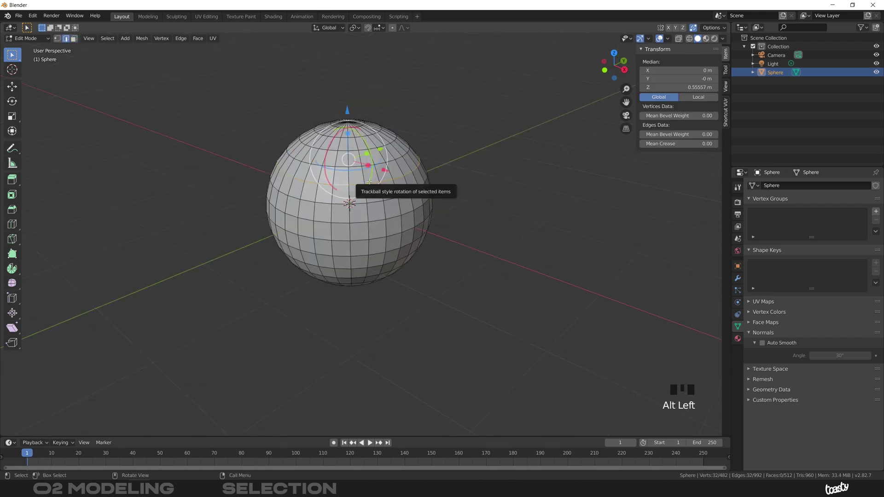
pyautogui.keyDown('alt'); pyautogui.click(363, 224); pyautogui.keyUp('alt')
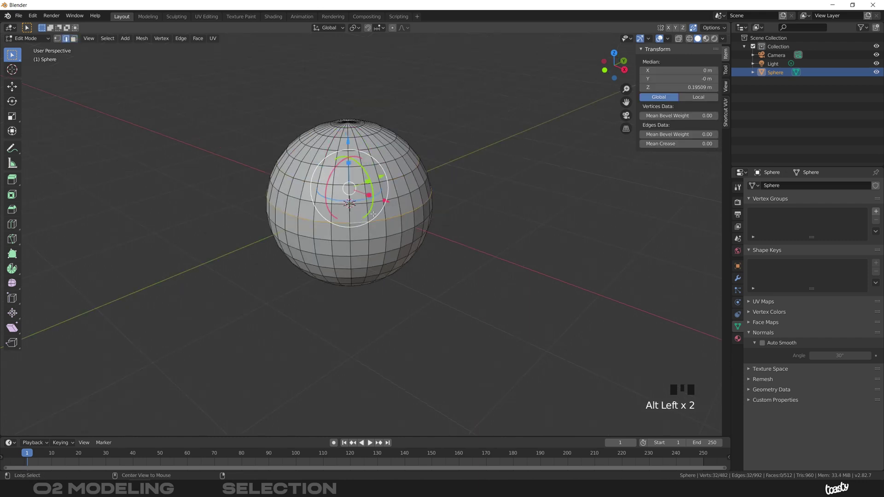
pyautogui.keyDown('alt'); pyautogui.click(342, 254); pyautogui.keyUp('alt')
pyautogui.keyDown('alt'); pyautogui.click(349, 138); pyautogui.keyUp('alt')
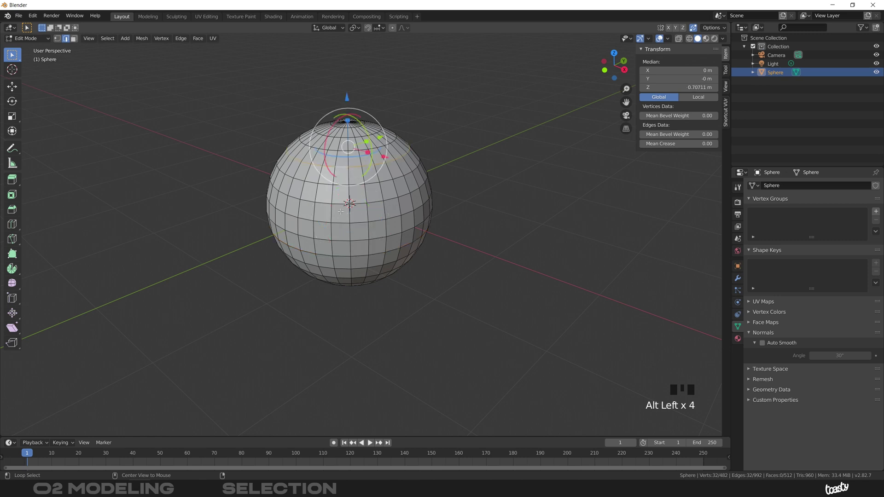
pyautogui.keyDown('alt'); pyautogui.click(353, 154); pyautogui.keyUp('alt')
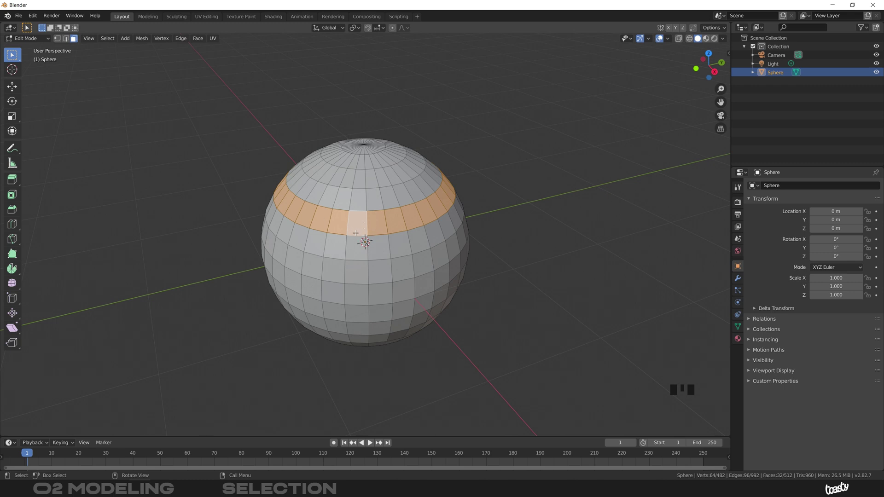
# - Select a single face near the sphere's upper middle and extend it to the vertical face loop through it
pyautogui.keyDown('ctrl'); pyautogui.moveTo(354, 247); pyautogui.dragTo(352, 176, button='middle'); pyautogui.keyUp('ctrl')
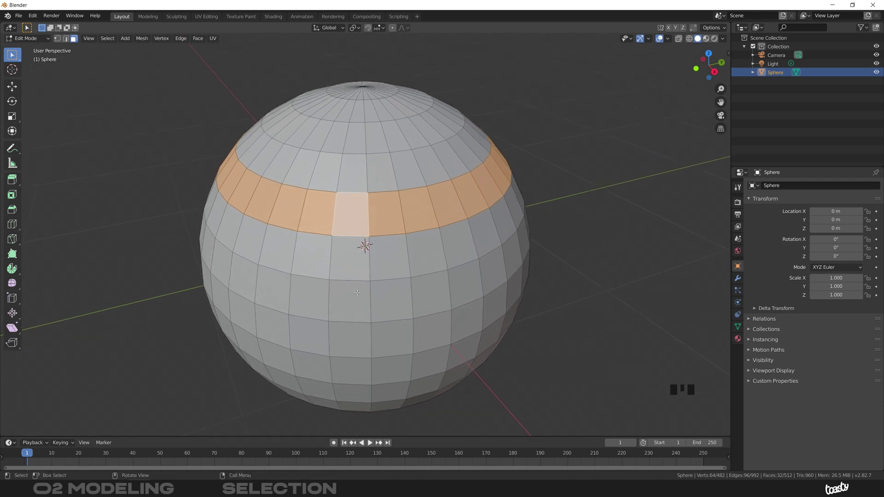
pyautogui.scroll(2, 368, 207)
pyautogui.click(354, 205)
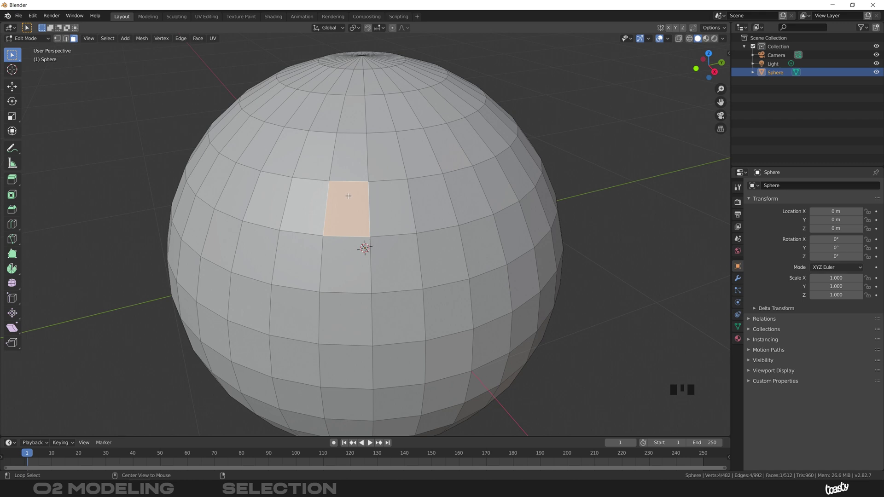
pyautogui.keyDown('alt'); pyautogui.click(348, 196); pyautogui.keyUp('alt')
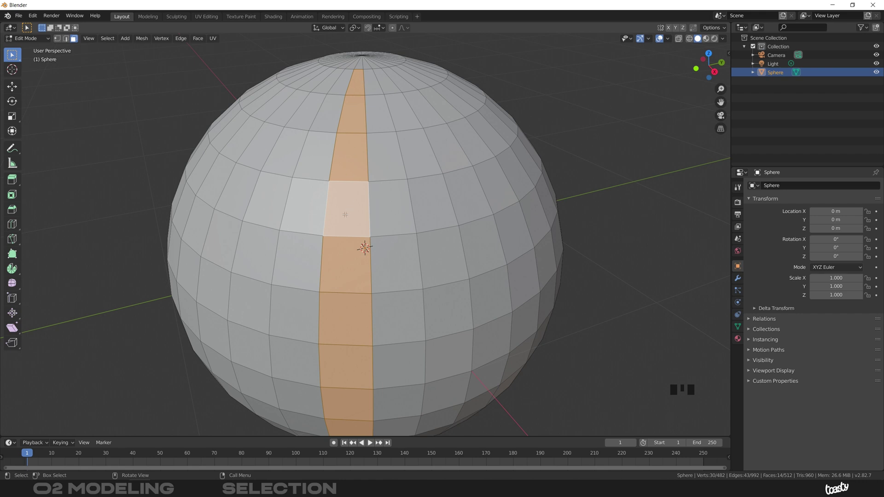
pyautogui.keyDown('ctrl'); pyautogui.moveTo(340, 213); pyautogui.dragTo(344, 194, button='middle'); pyautogui.keyUp('ctrl')
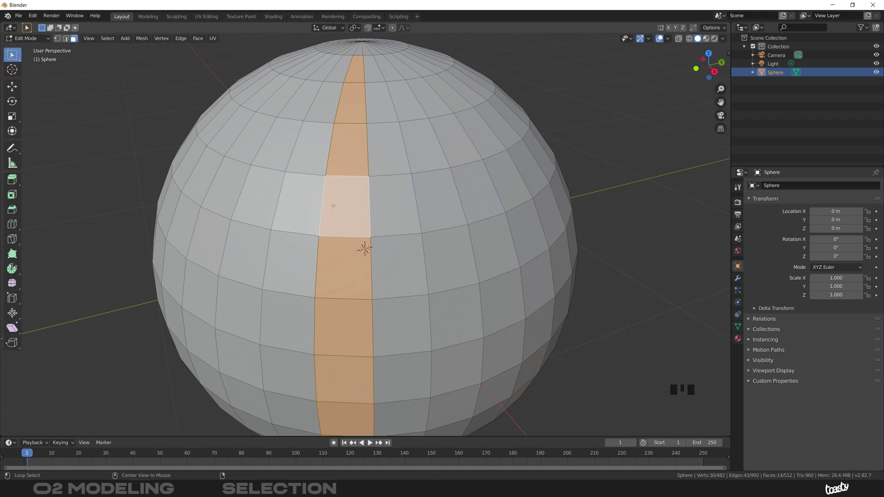
pyautogui.keyDown('alt'); pyautogui.click(362, 207); pyautogui.keyUp('alt')
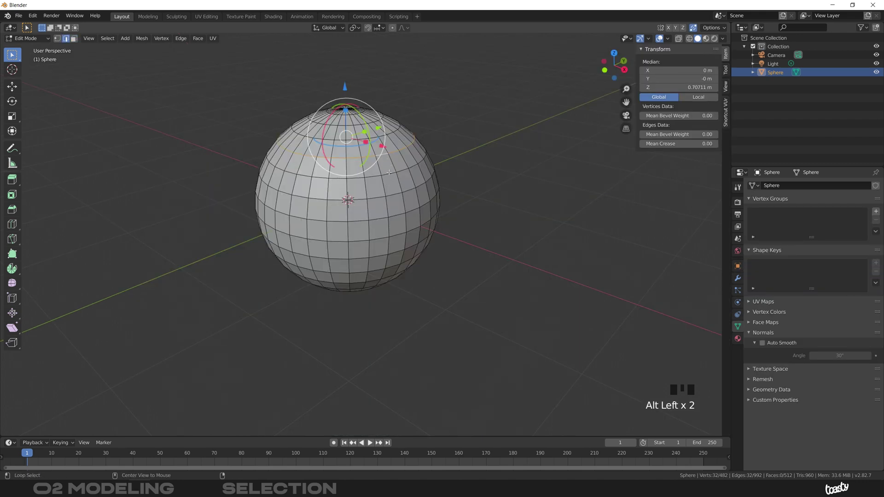
# - Add five more edge loops down the sphere to the selected horizontal edge loop
pyautogui.keyDown('alt'); pyautogui.keyDown('shift'); pyautogui.click(392, 180); pyautogui.keyUp('shift'); pyautogui.keyUp('alt')
pyautogui.keyDown('alt'); pyautogui.keyDown('shift'); pyautogui.click(397, 192); pyautogui.keyUp('shift'); pyautogui.keyUp('alt')
pyautogui.keyDown('alt'); pyautogui.keyDown('shift'); pyautogui.click(396, 215); pyautogui.keyUp('shift'); pyautogui.keyUp('alt')
pyautogui.keyDown('alt'); pyautogui.keyDown('shift'); pyautogui.click(394, 236); pyautogui.keyUp('shift'); pyautogui.keyUp('alt')
pyautogui.keyDown('alt'); pyautogui.keyDown('shift'); pyautogui.click(395, 254); pyautogui.keyUp('shift'); pyautogui.keyUp('alt')
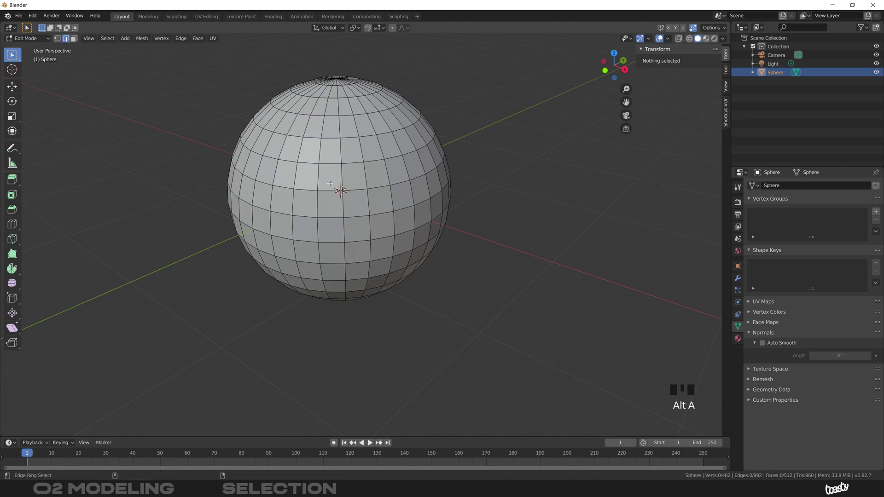
# - Select edge rings on the sphere, including a vertical ring of horizontal edges, and clear the selection
pyautogui.keyDown('ctrl'); pyautogui.keyDown('alt'); pyautogui.click(330, 184); pyautogui.keyUp('alt'); pyautogui.keyUp('ctrl')
pyautogui.keyDown('ctrl'); pyautogui.keyDown('alt'); pyautogui.click(354, 158); pyautogui.keyUp('alt'); pyautogui.keyUp('ctrl')
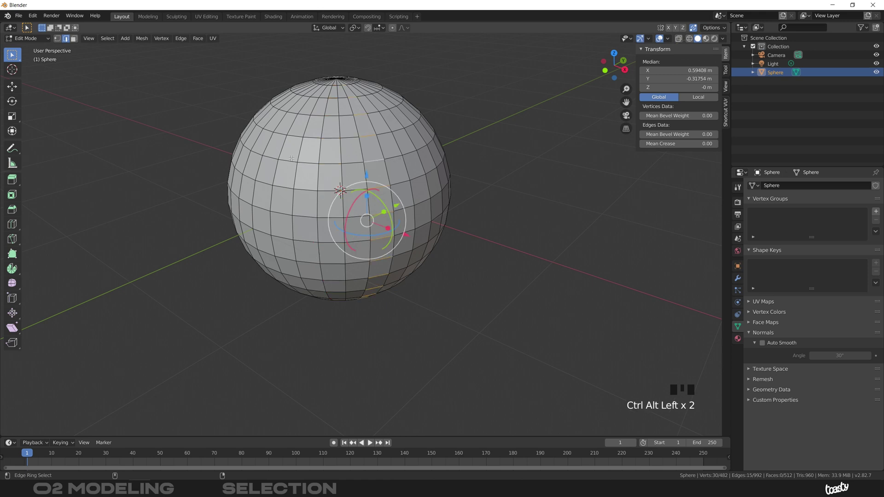
pyautogui.hotkey('alt', 'a')
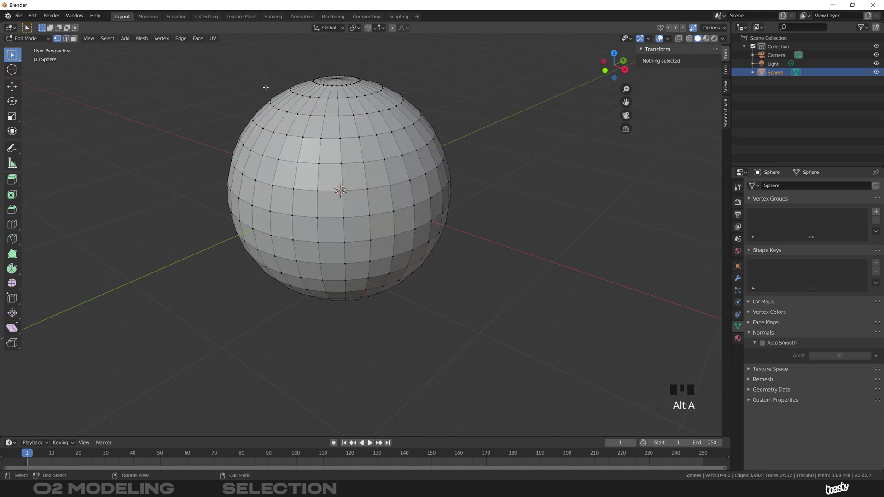
# - Select a random 50% of the sphere's vertices and inspect the selection from different angles
pyautogui.click(107, 38)
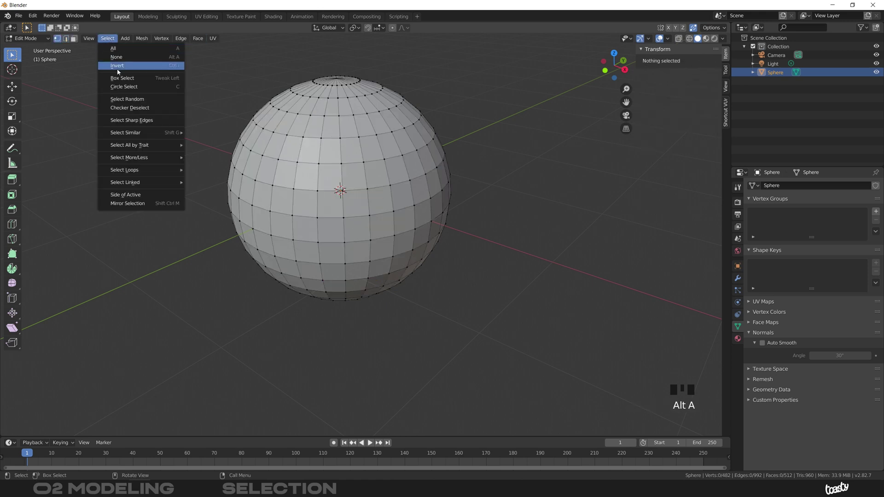
pyautogui.click(166, 102)
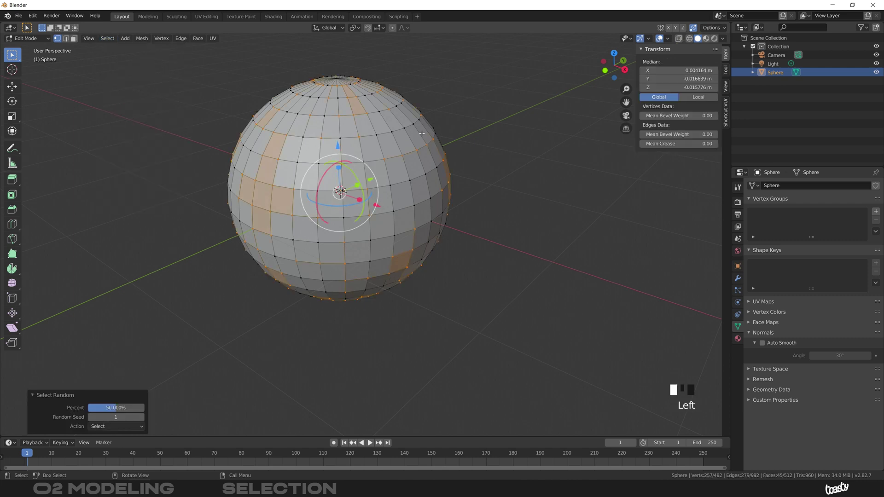
pyautogui.moveTo(386, 95)
pyautogui.mouseDown(button='middle')
pyautogui.moveTo(404, 98)
pyautogui.moveTo(381, 100)
pyautogui.mouseUp(button='middle')
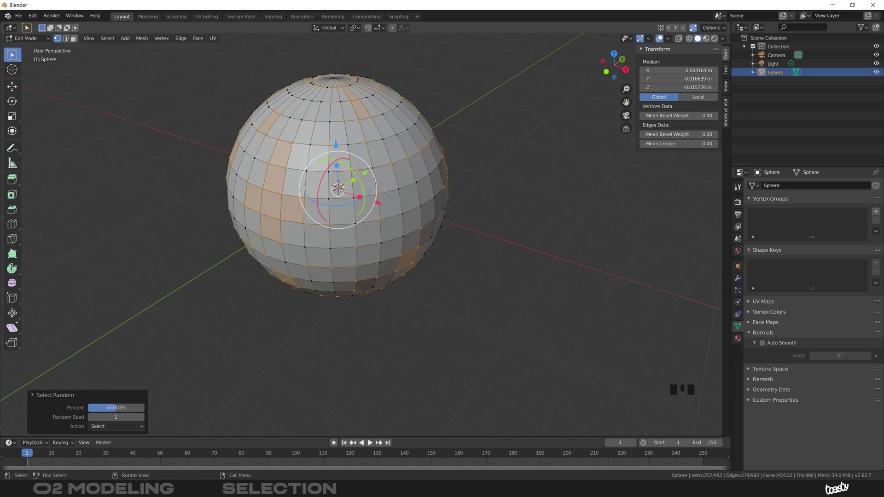
pyautogui.moveTo(287, 157); pyautogui.dragTo(224, 127, button='middle')
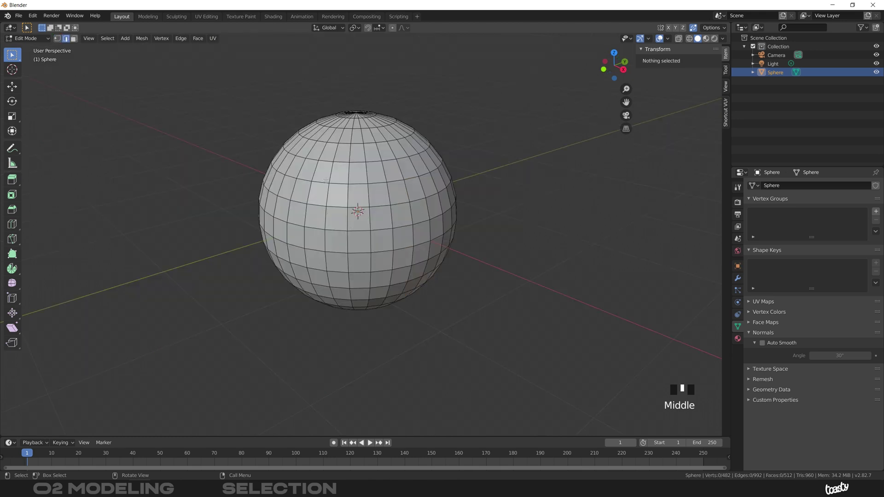
# - Box-select the lower half of the sphere with X-ray off and orbit around to check its far side
pyautogui.moveTo(363, 251); pyautogui.dragTo(282, 295, button='middle')
pyautogui.moveTo(169, 377); pyautogui.dragTo(563, 213)
pyautogui.moveTo(552, 216); pyautogui.dragTo(352, 174, button='middle')
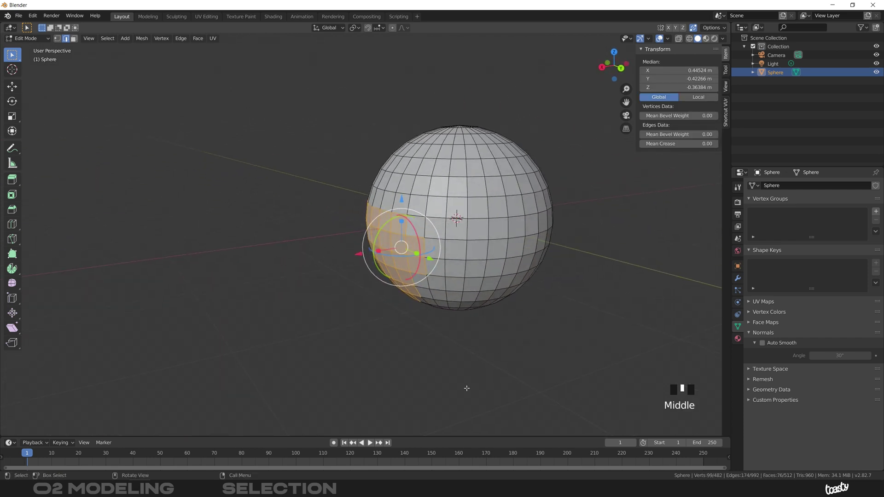
pyautogui.moveTo(389, 147); pyautogui.dragTo(367, 219, button='middle')
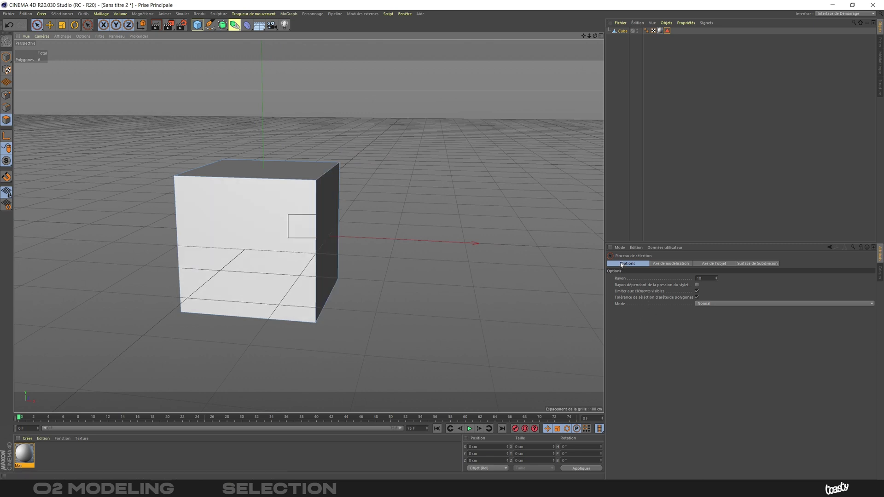
# - In Cinema 4D, turn off the brush selection's "Limiter aux éléments visibles" option and sweep the brush over the cube
pyautogui.click(697, 291)
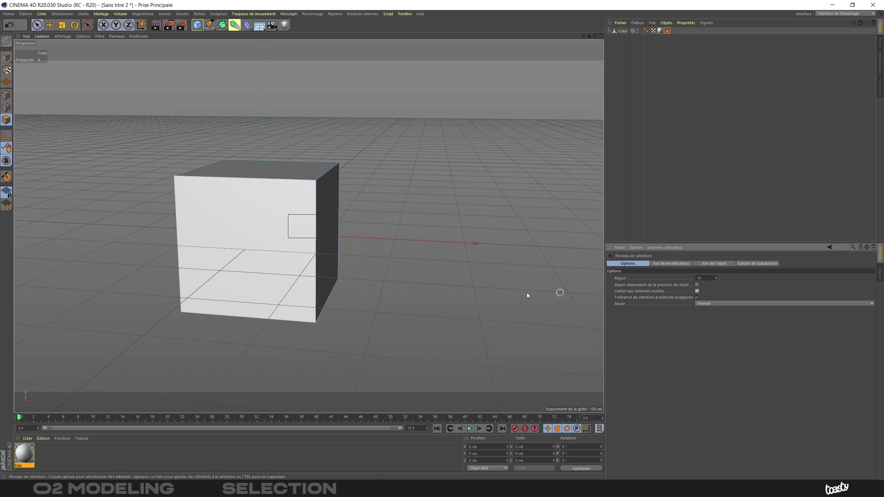
pyautogui.moveTo(237, 343)
pyautogui.mouseDown()
pyautogui.moveTo(291, 216)
pyautogui.moveTo(232, 172)
pyautogui.moveTo(184, 175)
pyautogui.mouseUp()
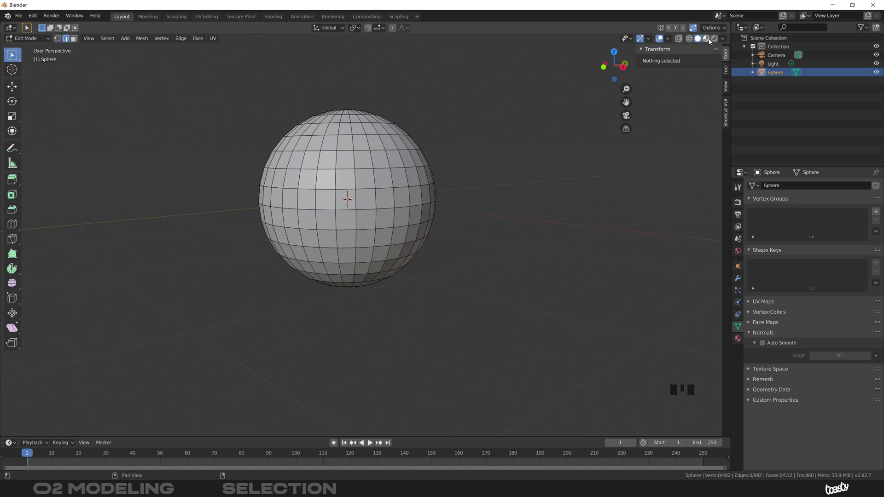
# - Back in Blender, enable X-ray and box-select the lower half of the sphere through to its hidden side
pyautogui.click(678, 39)
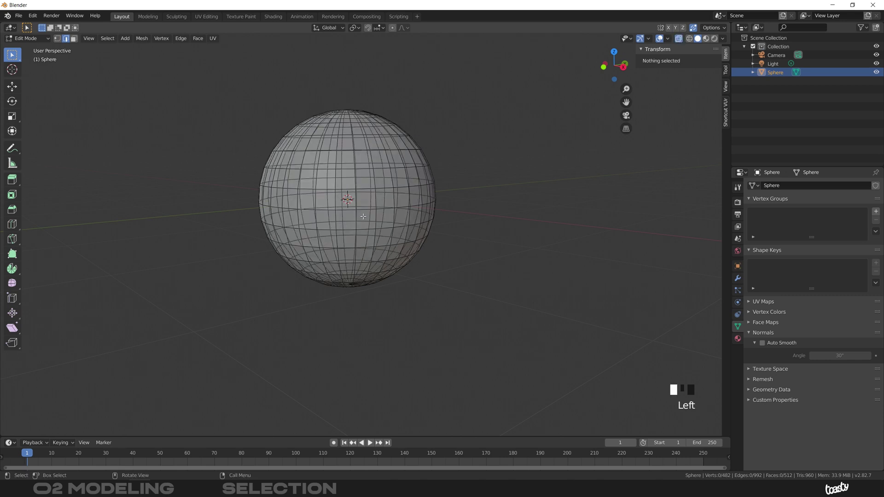
pyautogui.moveTo(363, 217); pyautogui.dragTo(355, 226, button='middle')
pyautogui.moveTo(196, 350); pyautogui.dragTo(472, 208)
pyautogui.moveTo(389, 179); pyautogui.dragTo(269, 217, button='middle')
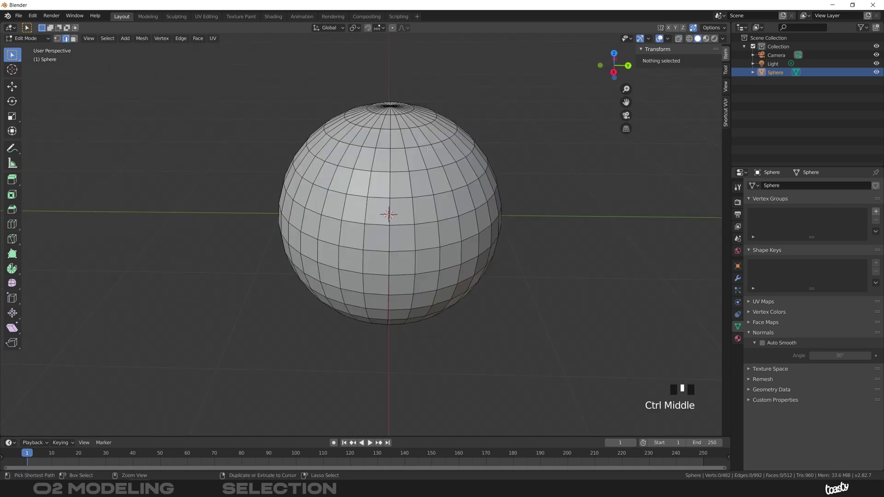
pyautogui.moveTo(442, 198); pyautogui.dragTo(419, 186, button='middle')
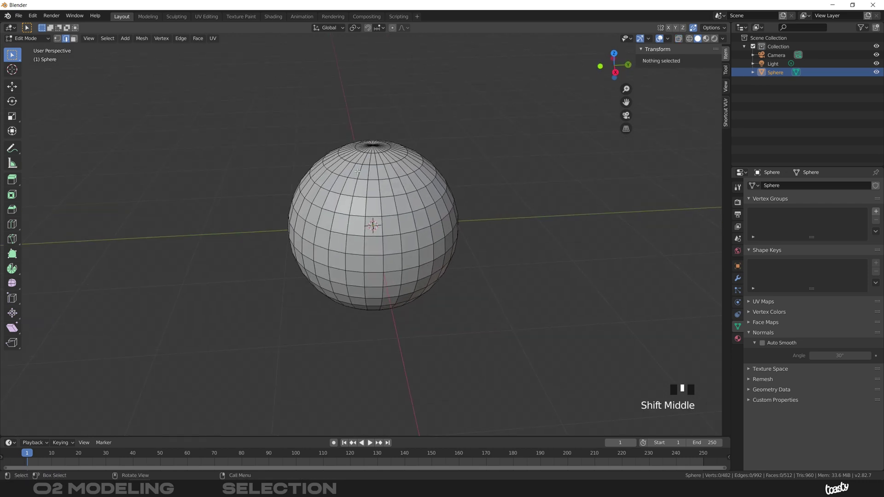
pyautogui.click(107, 38)
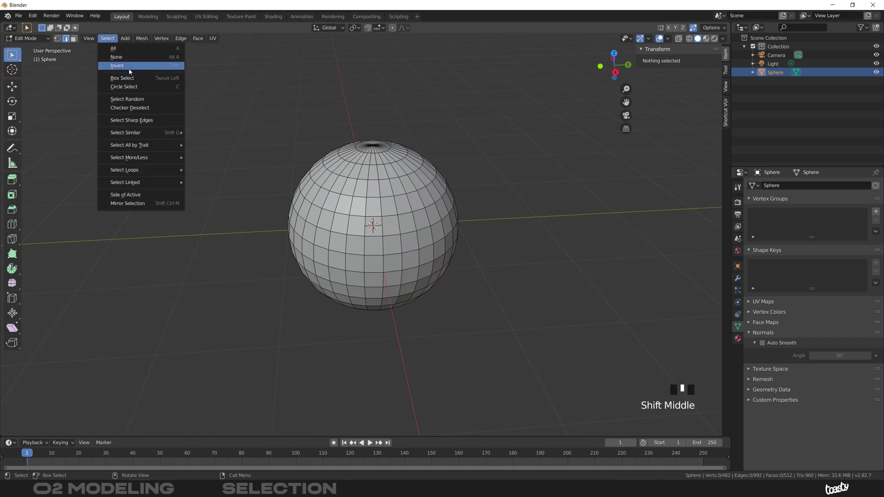
pyautogui.click(106, 40)
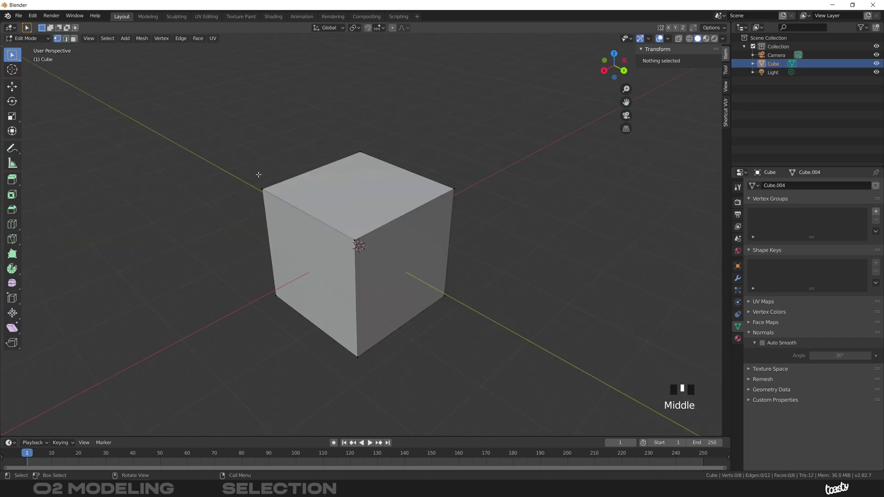
# - Select the two vertices at the ends of one top edge of the cube
pyautogui.click(265, 184)
pyautogui.keyDown('shift'); pyautogui.click(355, 240); pyautogui.keyUp('shift')
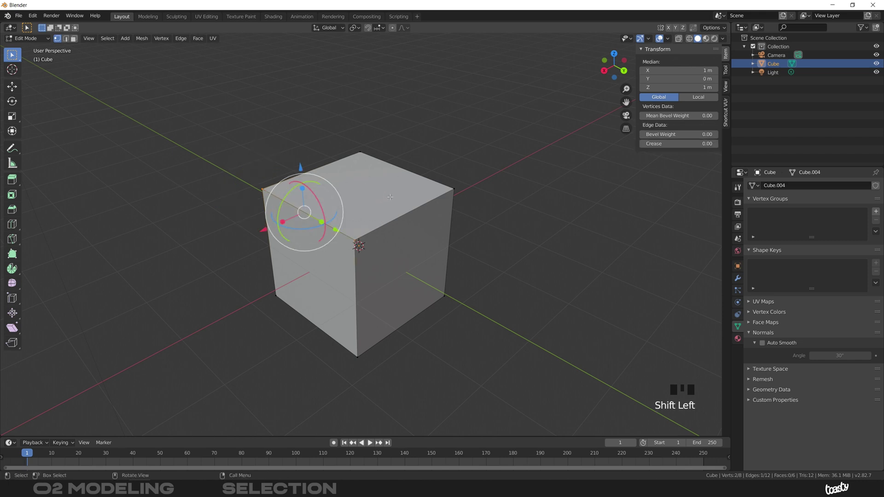
# - Assign the two selected top-edge vertices to a new vertex group and open its name for editing without changing it
pyautogui.hotkey('ctrl', 'g')
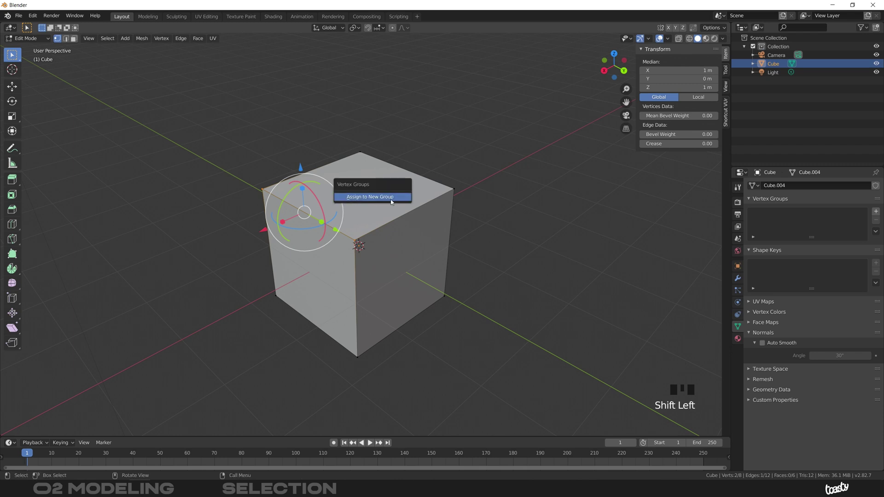
pyautogui.click(393, 199)
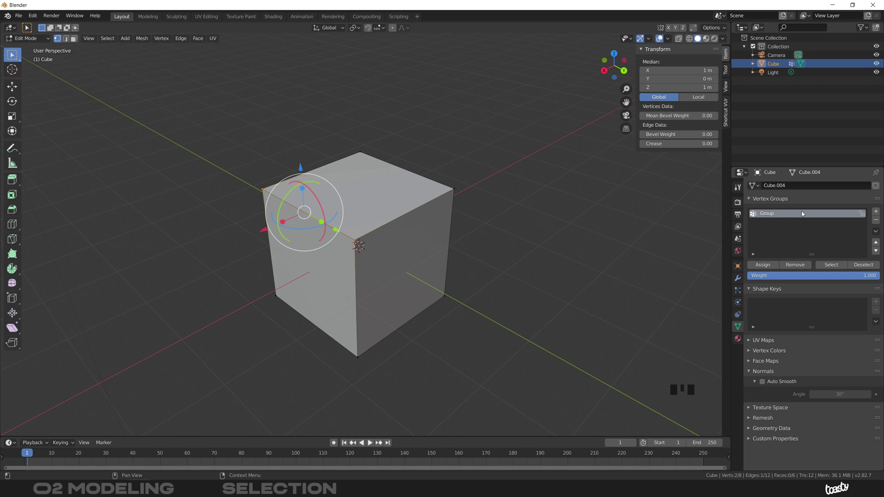
pyautogui.doubleClick(769, 215)
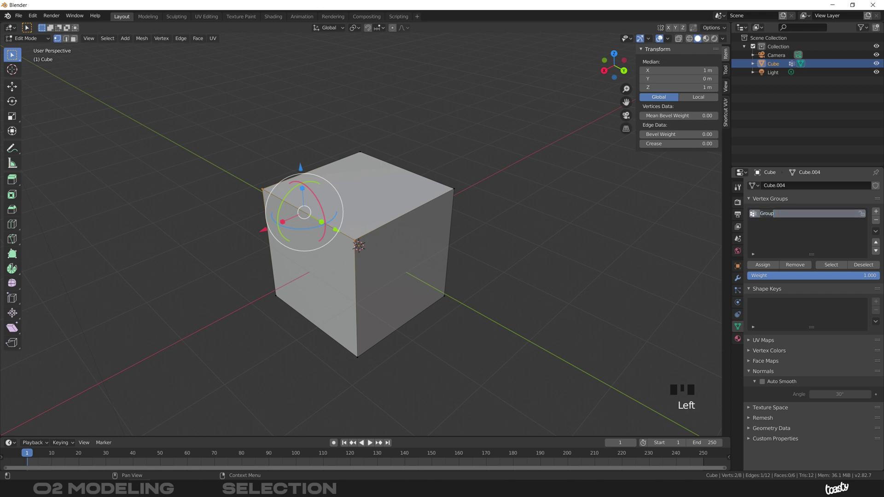
pyautogui.click(844, 219)
# - Clear the selection and reselect the vertices stored in the vertex group
pyautogui.click(375, 253)
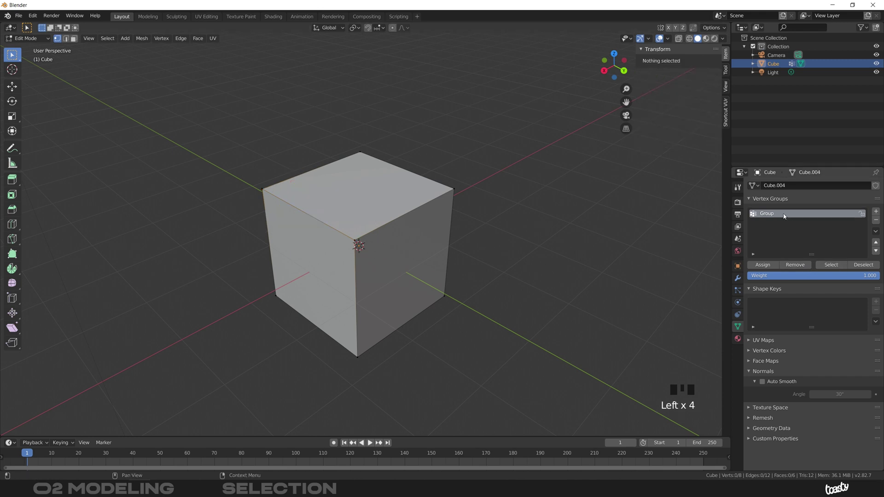
pyautogui.click(763, 214)
pyautogui.click(831, 265)
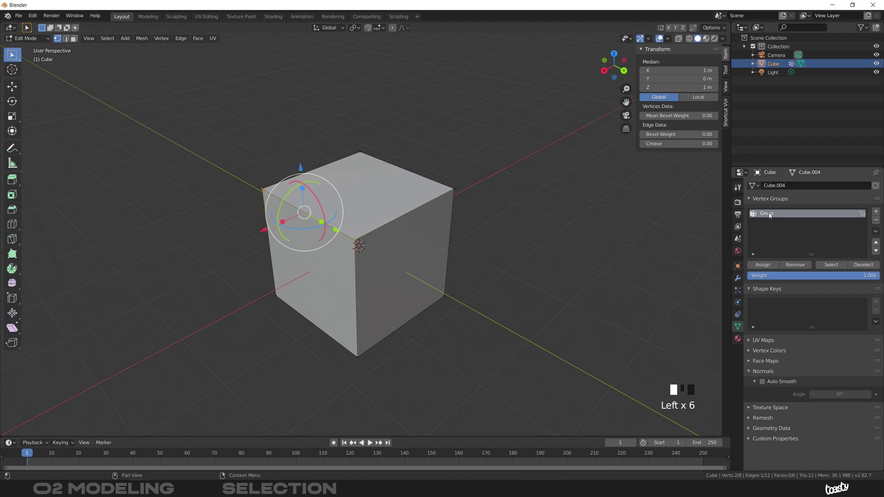
# - Remove the cube's nearest top corner vertex from the vertex group, clear the selection and reselect the group
pyautogui.click(356, 241)
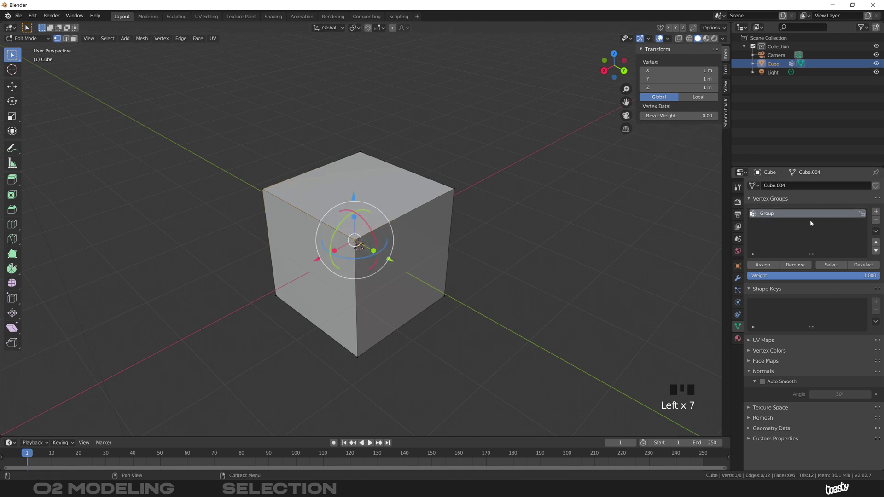
pyautogui.click(797, 268)
pyautogui.click(590, 267)
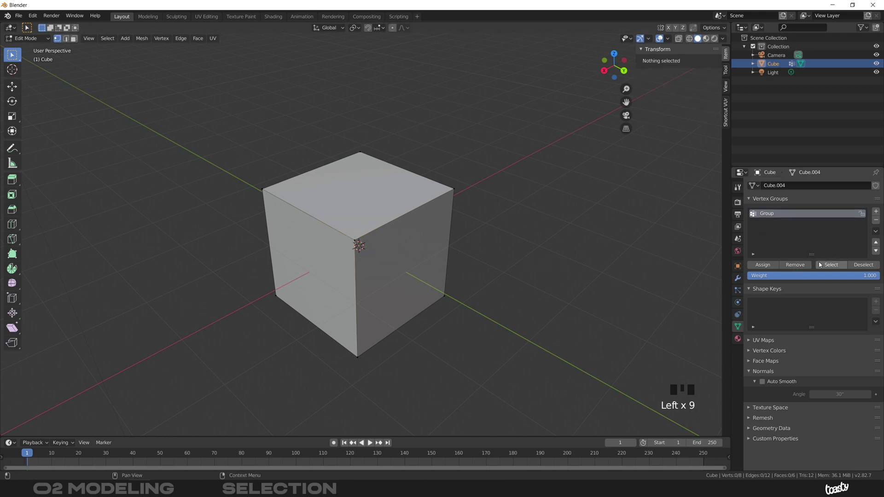
pyautogui.click(832, 265)
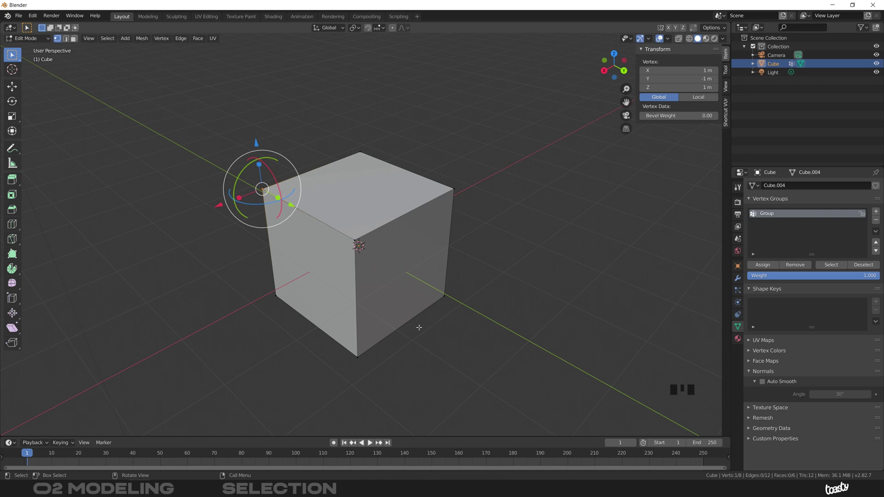
pyautogui.click(791, 215)
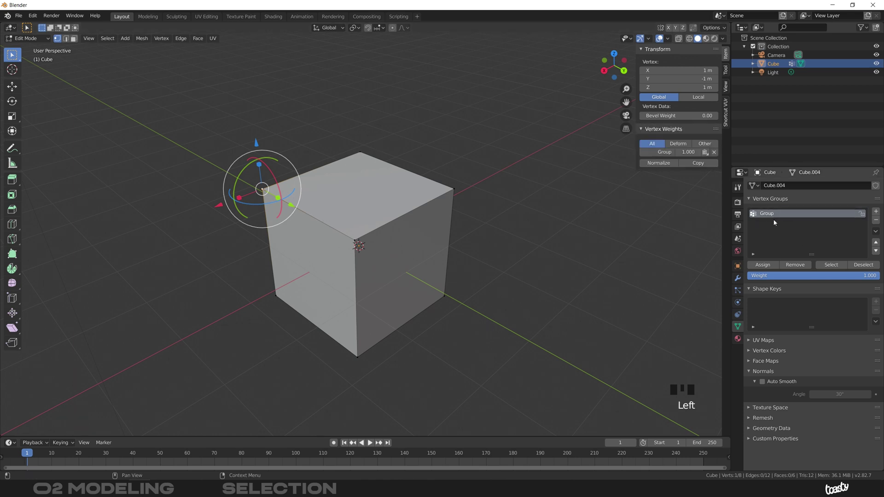
# - Select the two vertices of the opposite top edge and review the vertex group commands, including the active group choice
pyautogui.click(362, 152)
pyautogui.keyDown('shift'); pyautogui.click(461, 186); pyautogui.keyUp('shift')
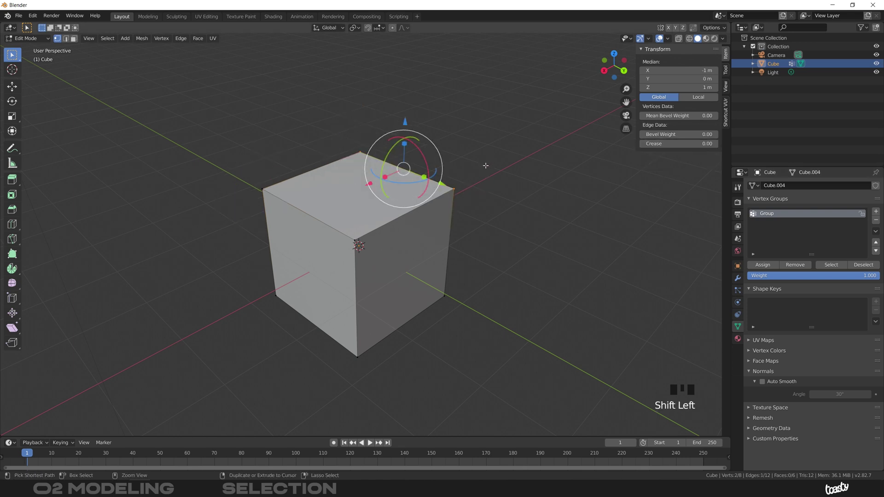
pyautogui.hotkey('ctrl', 'g')
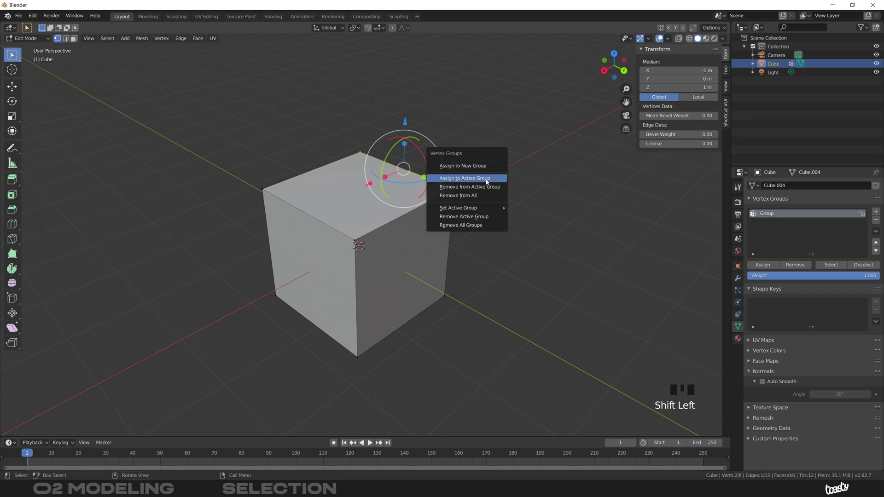
pyautogui.moveTo(469, 209)
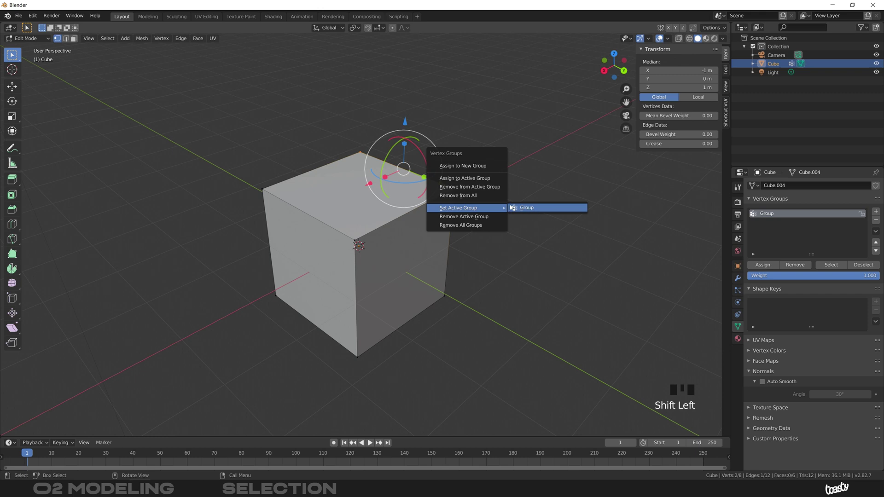
pyautogui.click(478, 243)
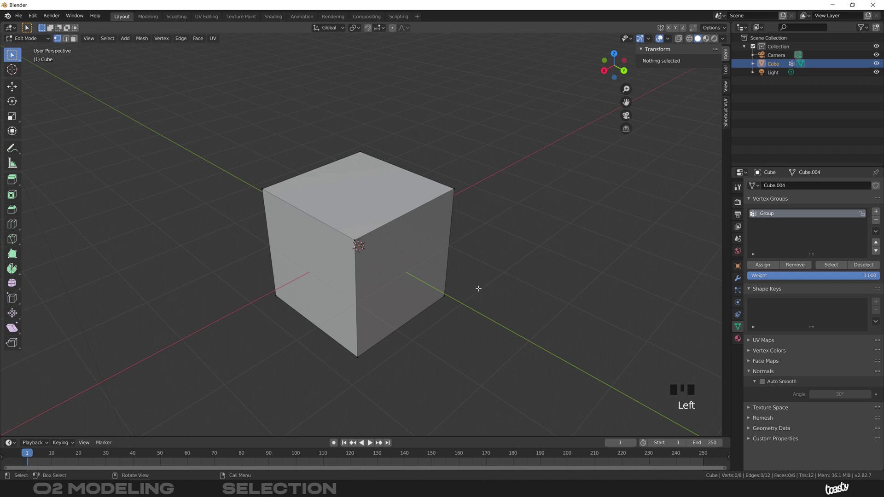
# - Select three of the cube's top corner vertices one at a time
pyautogui.click(266, 190)
pyautogui.click(354, 249)
pyautogui.click(374, 148)
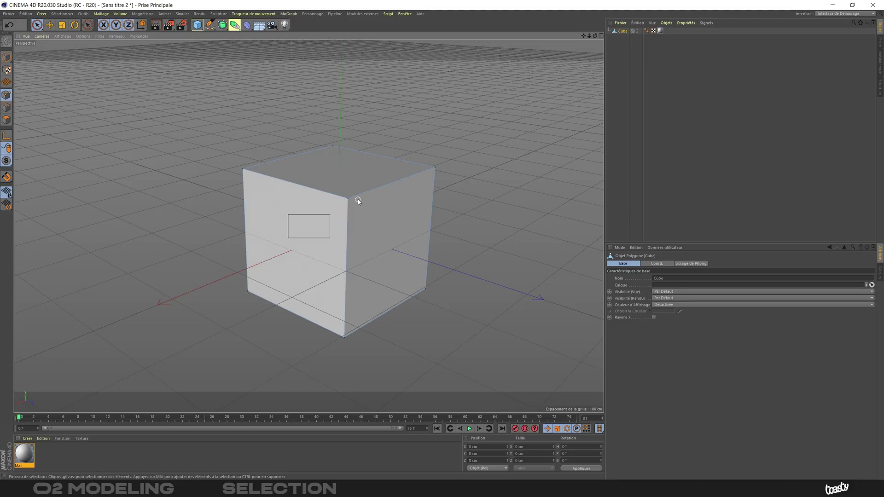
# - In Cinema 4D, select two diagonally opposite top corner points of the cube and store them as a point selection
pyautogui.click(244, 170)
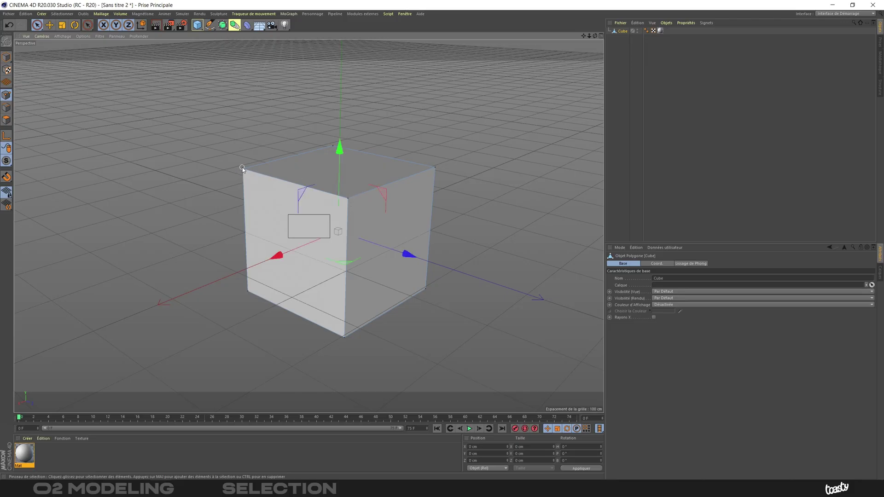
pyautogui.keyDown('shift'); pyautogui.click(430, 176); pyautogui.keyUp('shift')
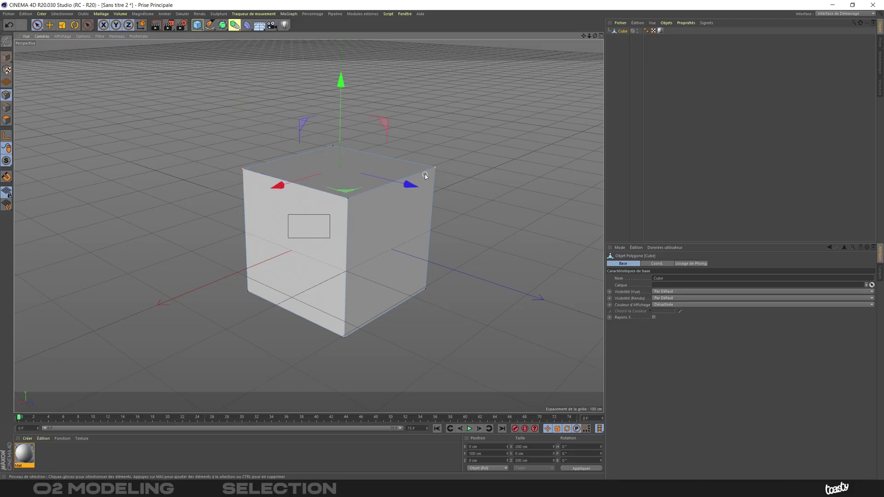
pyautogui.click(63, 13)
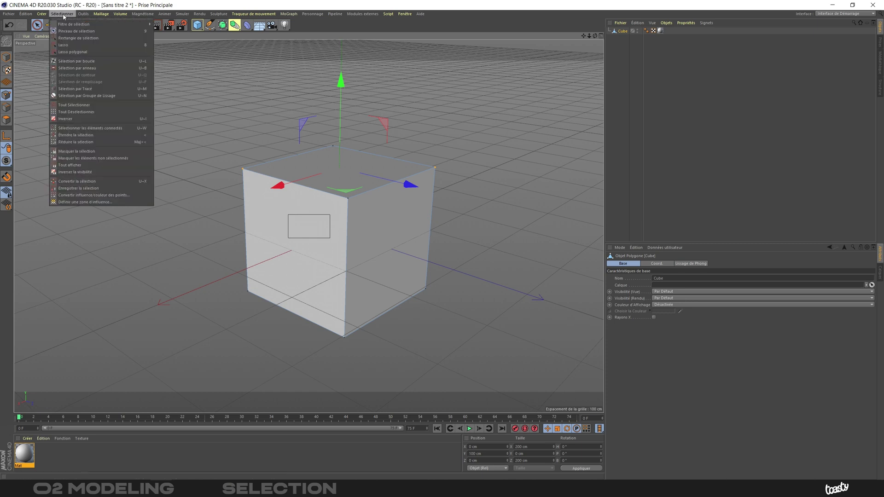
pyautogui.click(78, 188)
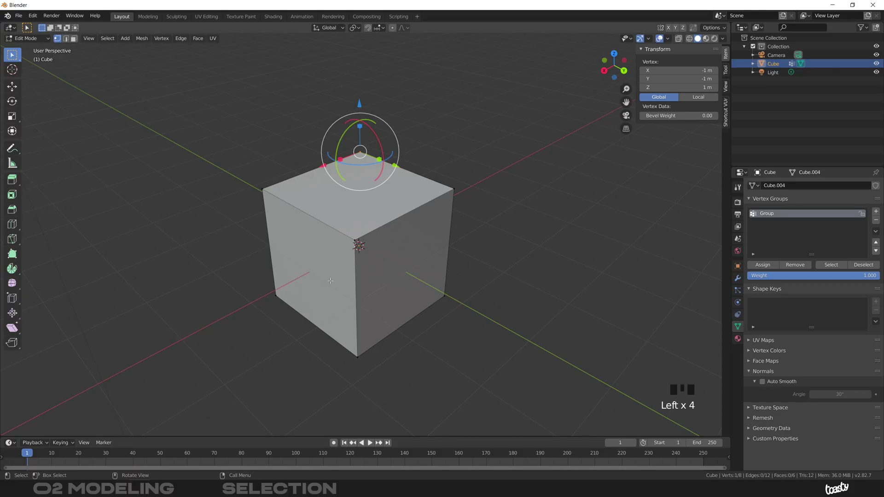
# - Back in Blender, switch to face selection and select two opposite side faces of the cube
pyautogui.press('3')
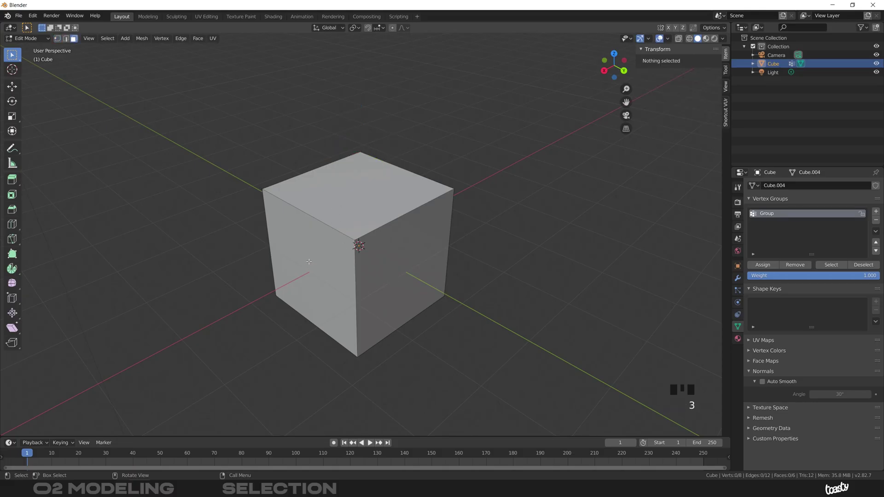
pyautogui.click(342, 236)
pyautogui.moveTo(382, 217); pyautogui.dragTo(434, 188, button='middle')
pyautogui.keyDown('shift'); pyautogui.click(405, 245); pyautogui.keyUp('shift')
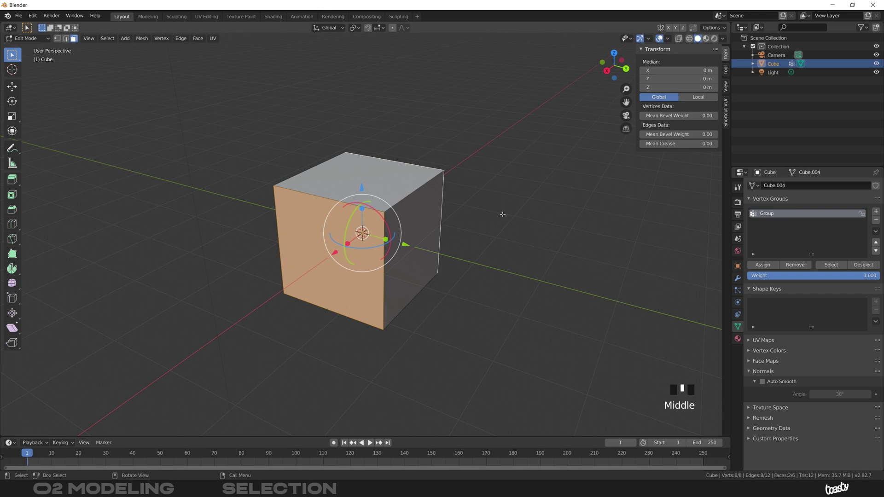
# - Add a face map to the cube and assign the two selected faces to it
pyautogui.hotkey('ctrl', 'g')
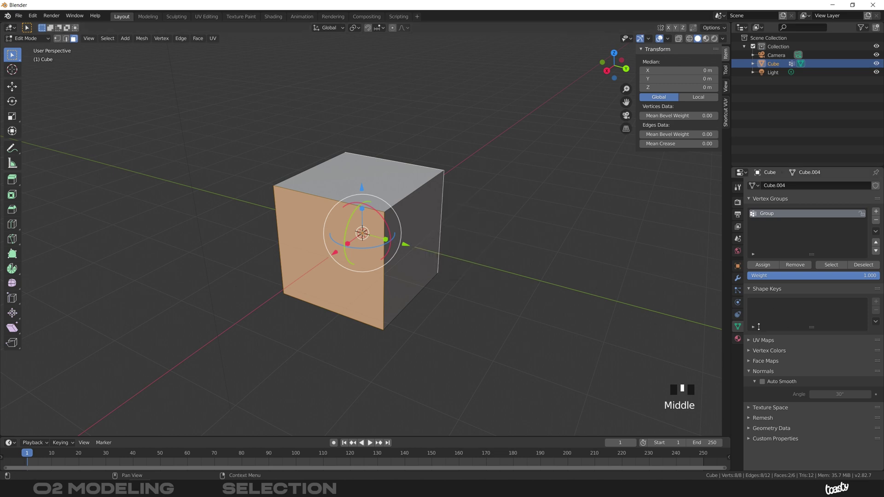
pyautogui.click(751, 361)
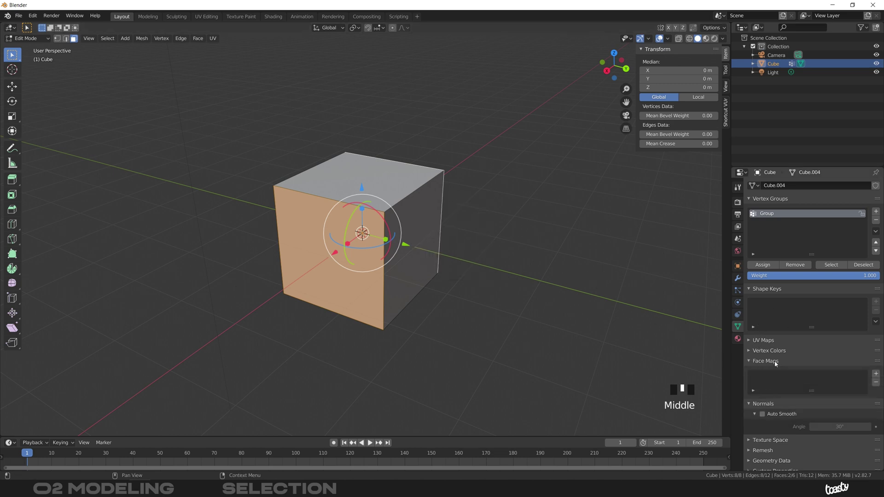
pyautogui.click(876, 374)
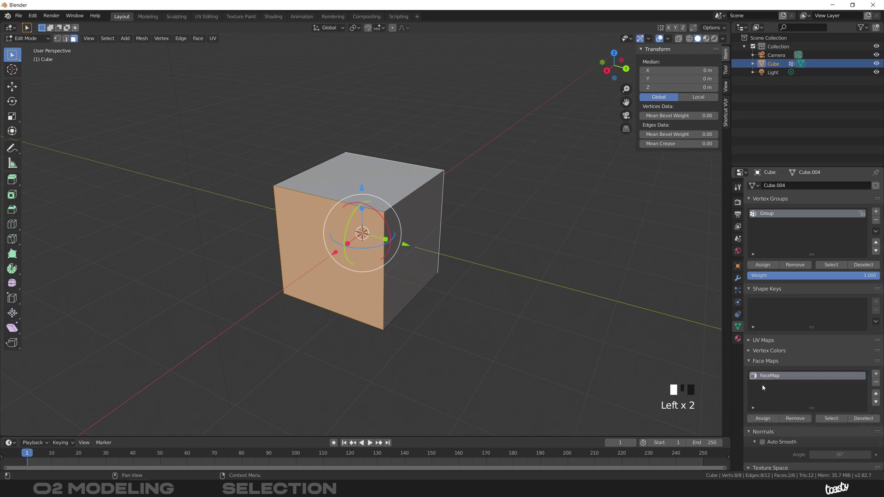
pyautogui.click(763, 419)
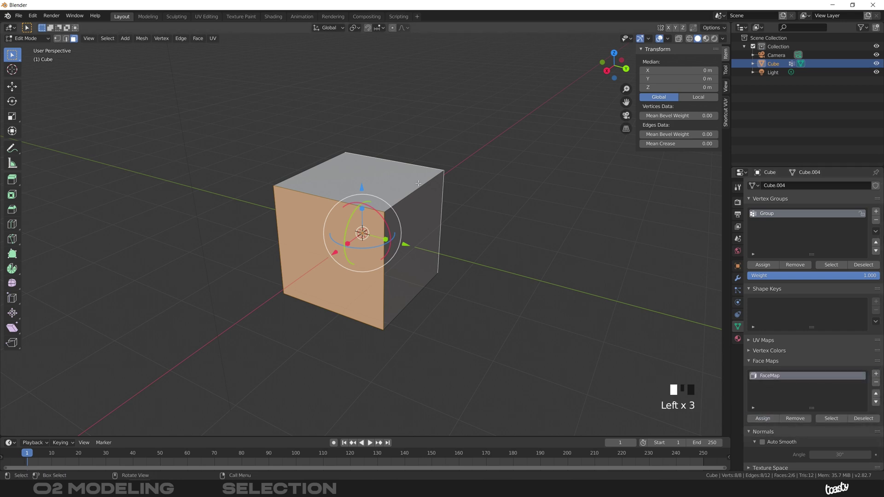
# - Clear the face selection and reselect the faces stored in the face map
pyautogui.hotkey('alt', 'a')
pyautogui.moveTo(417, 184); pyautogui.dragTo(448, 212, button='middle')
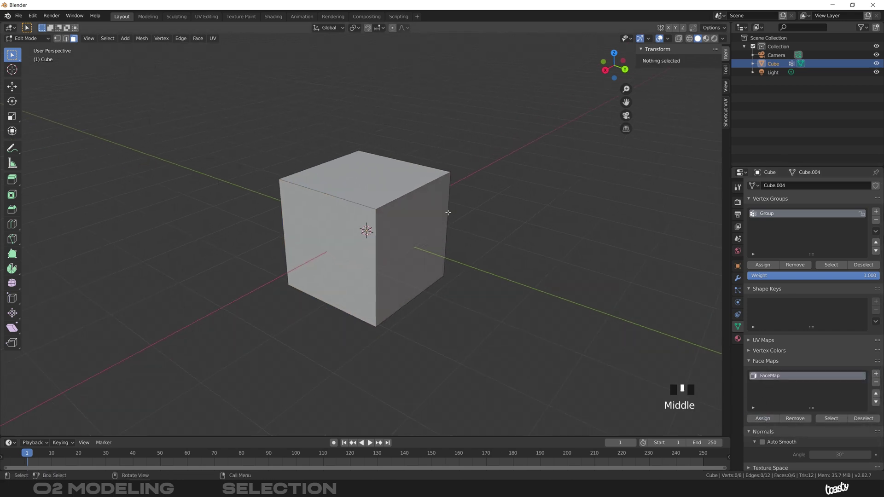
pyautogui.click(832, 419)
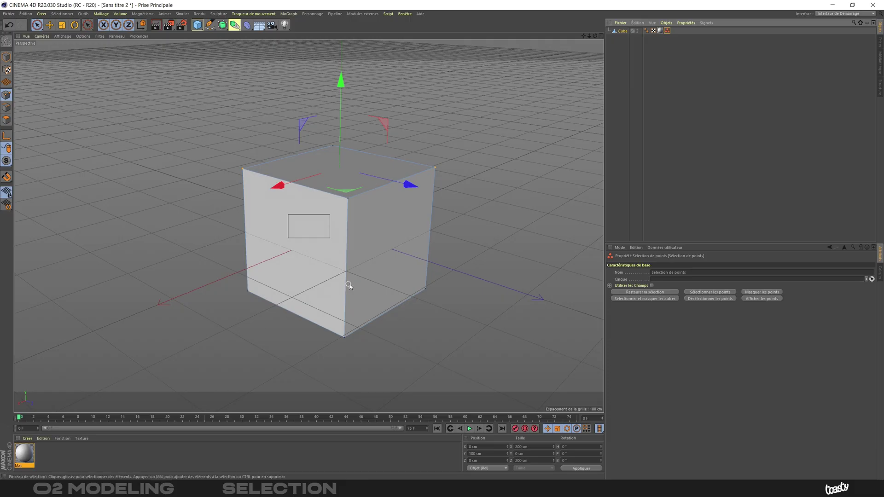
# - In Cinema 4D, switch to polygon mode and select the cube's top polygon together with one front side polygon
pyautogui.press('Return')
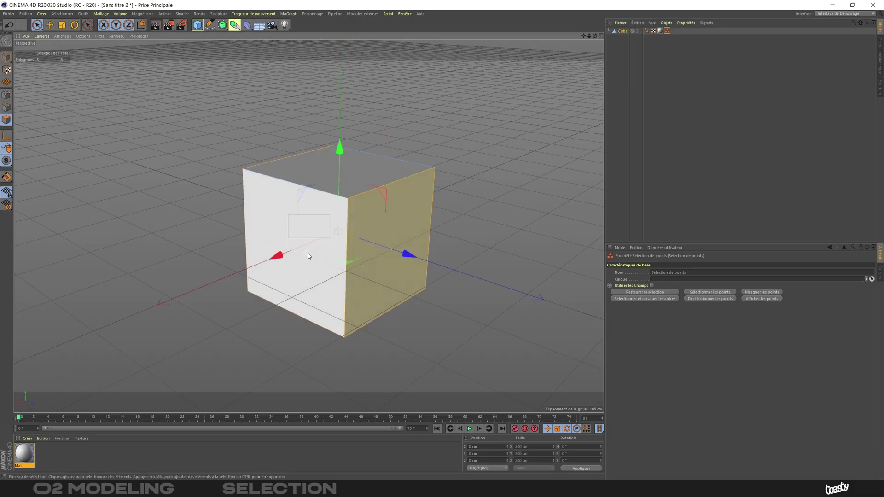
pyautogui.click(272, 222)
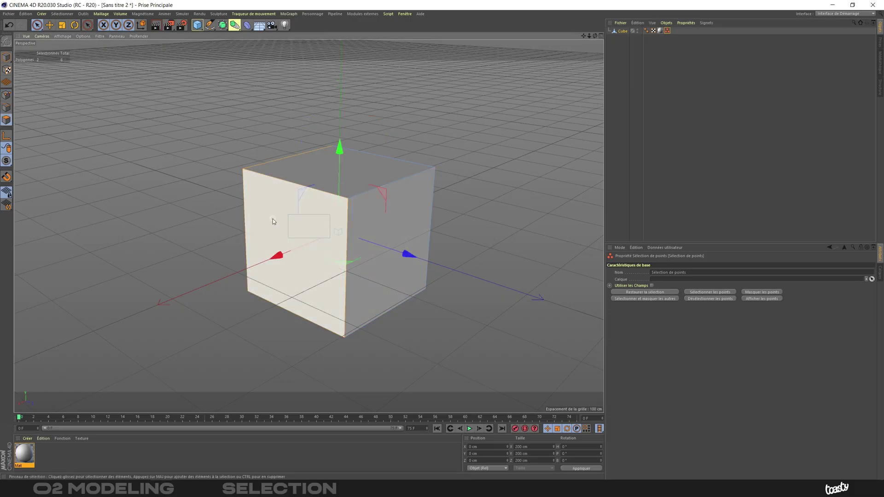
pyautogui.click(385, 166)
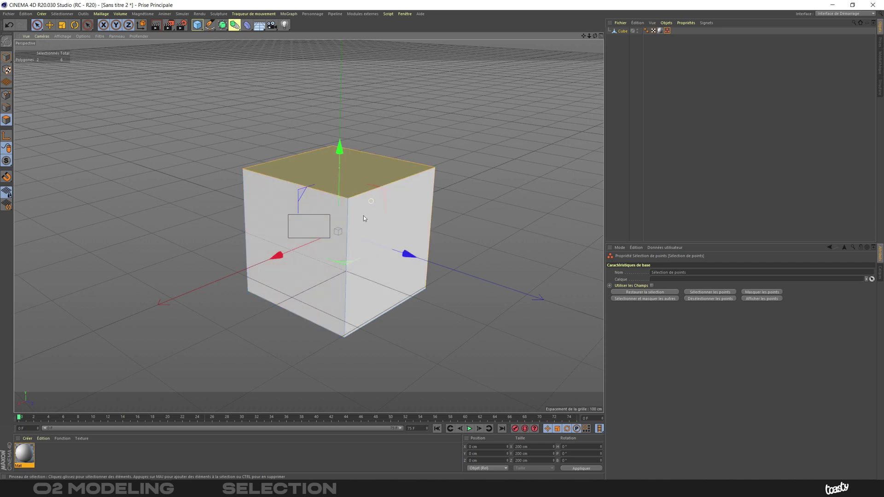
pyautogui.keyDown('shift'); pyautogui.click(321, 307); pyautogui.keyUp('shift')
# - Store the selected polygons as a polygon selection and open that selection's properties
pyautogui.click(61, 14)
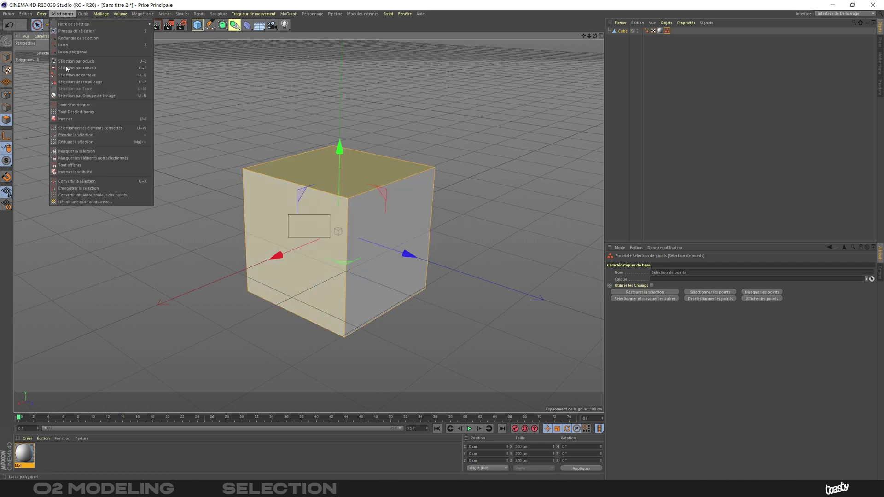
pyautogui.click(78, 188)
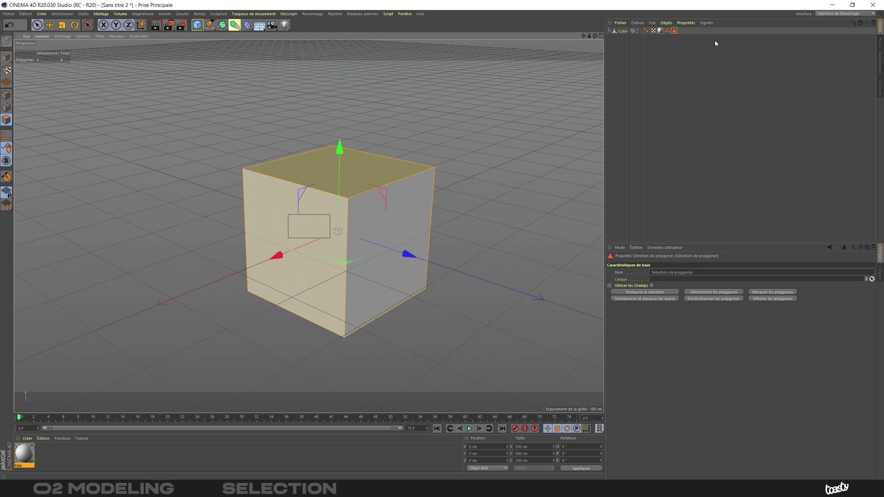
pyautogui.click(674, 31)
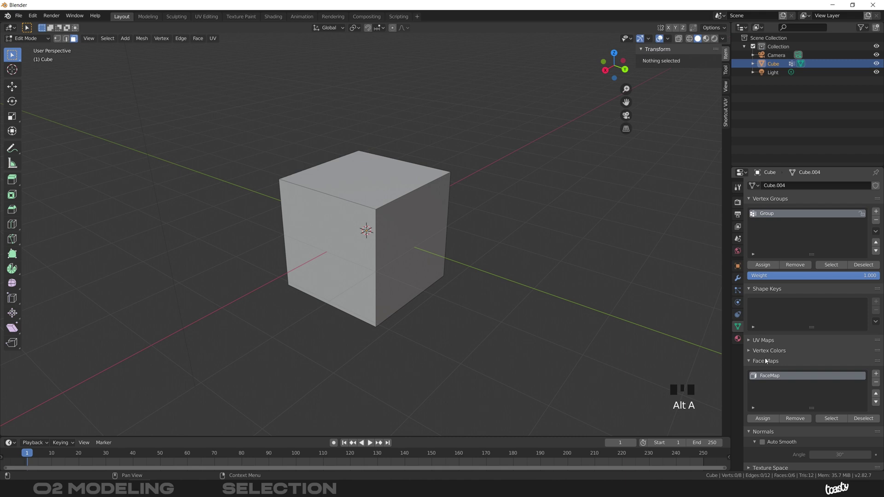
# - Back in Blender, enable Auto Smooth in the cube's normals settings and return to Object Mode
pyautogui.scroll(-2, 758, 344)
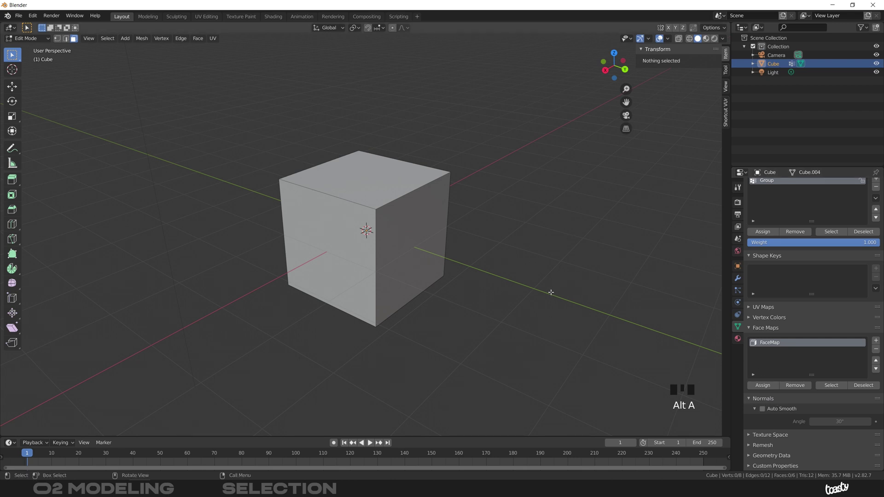
pyautogui.click(763, 410)
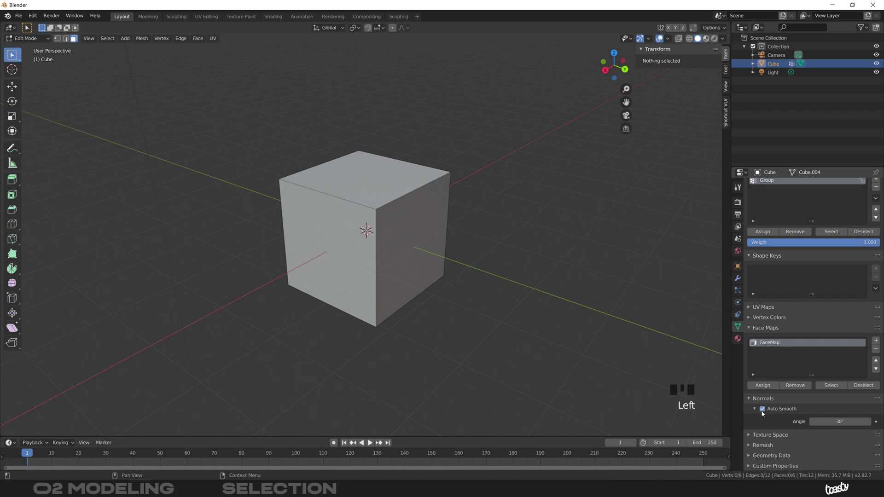
pyautogui.press('Tab')
pyautogui.press('Tab')
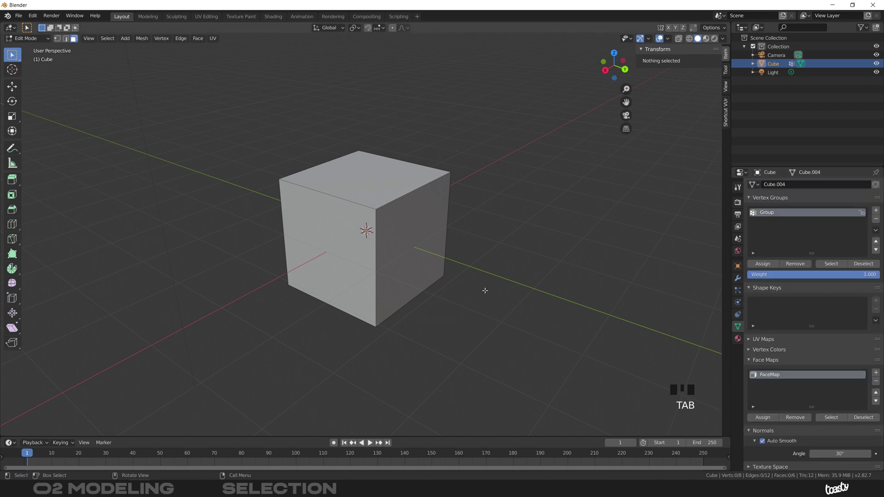
pyautogui.press('Tab')
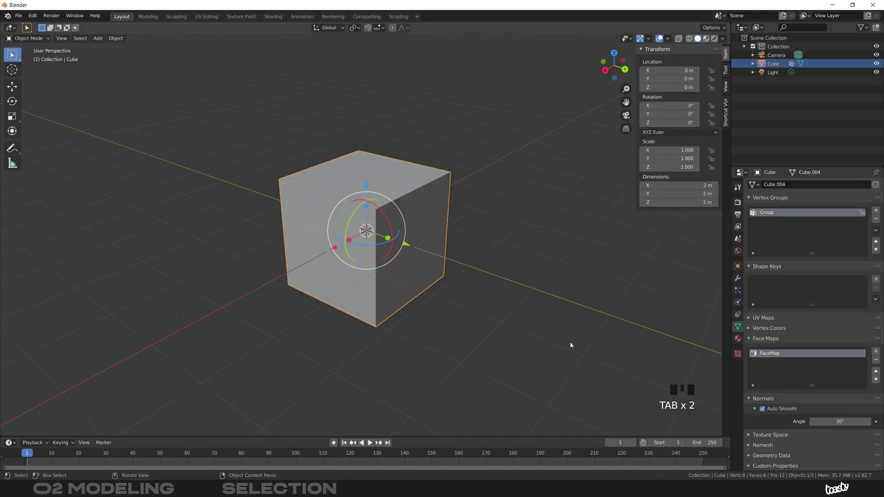